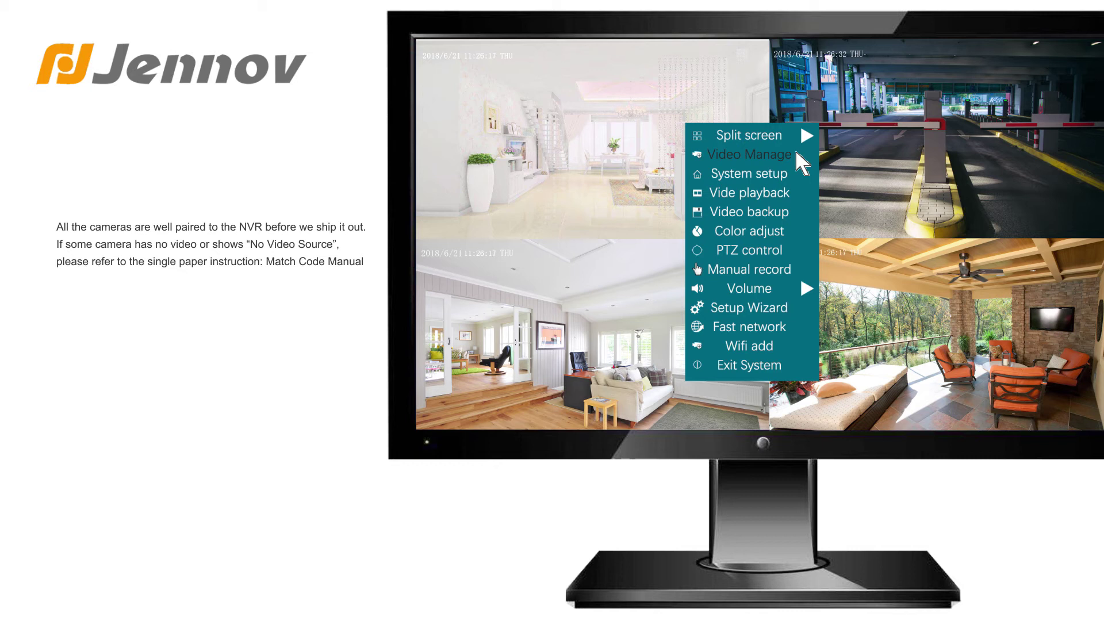
{"action": "left_click", "coordinate": [795, 154]}
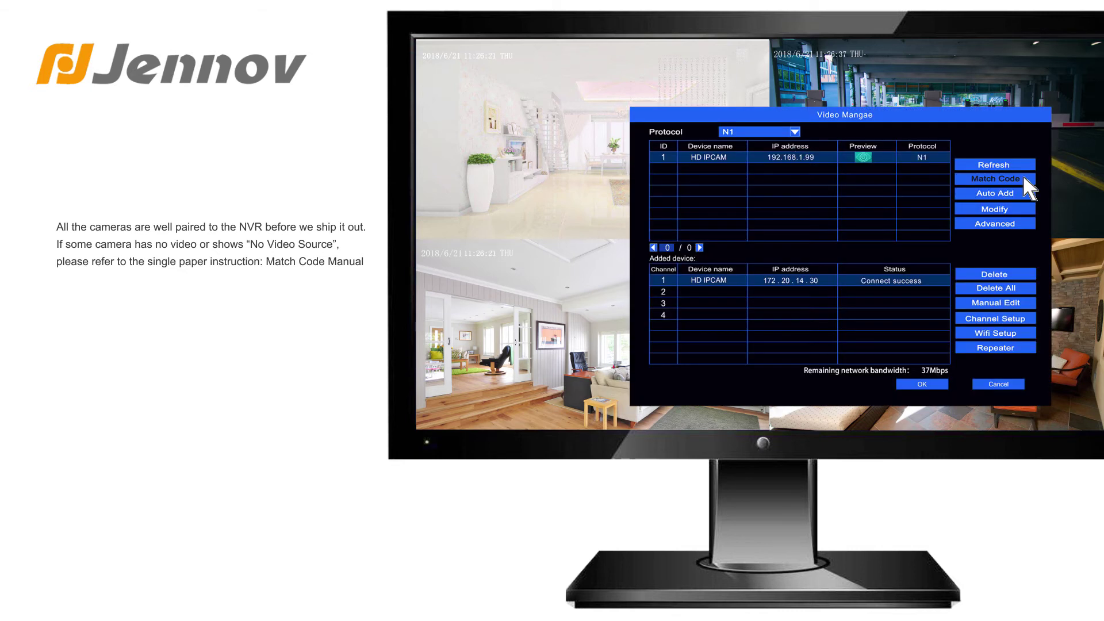